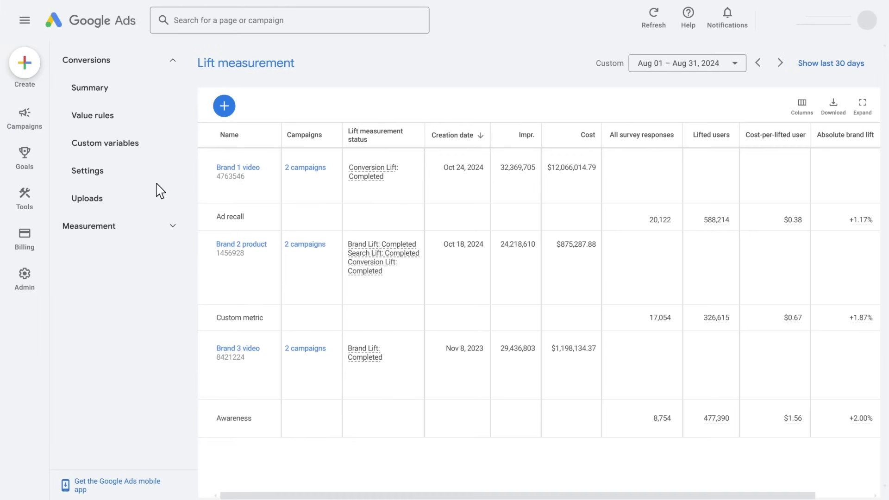
Go to Goals > Measurement > Lift measurement to see the existing lift studies.
click(28, 160)
click(172, 227)
click(146, 280)
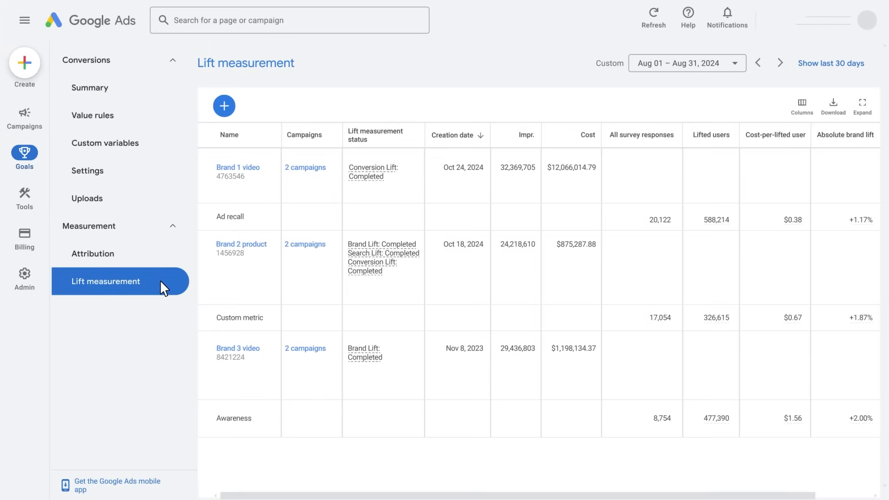
Start a new brand study using only Brand Lift, covering Campaign 1 and Campaign 4.
click(227, 110)
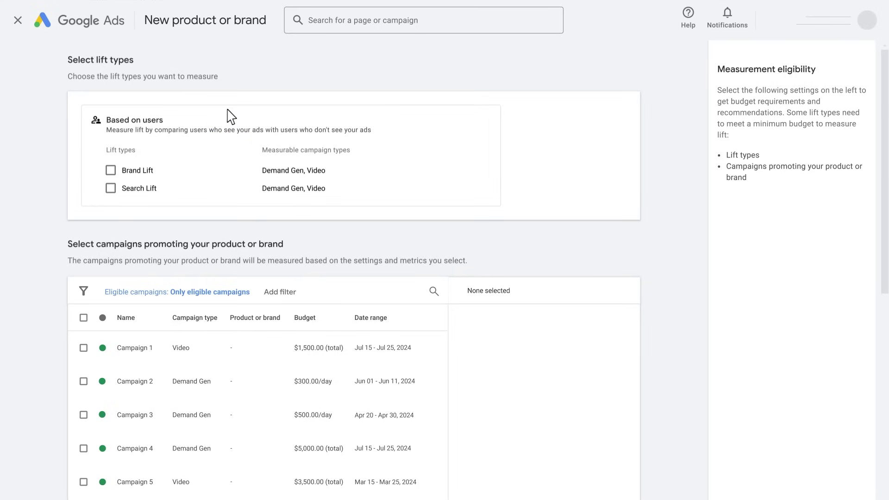
click(112, 172)
click(110, 188)
click(111, 190)
click(84, 348)
click(84, 449)
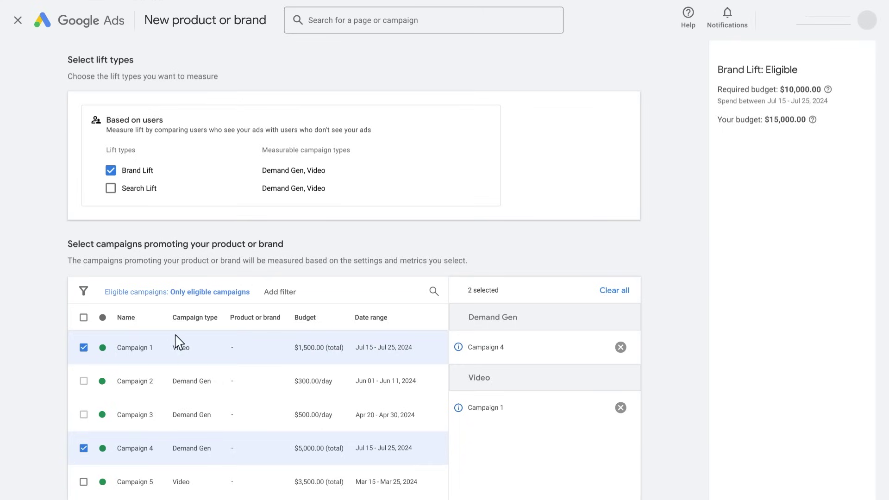
click(207, 296)
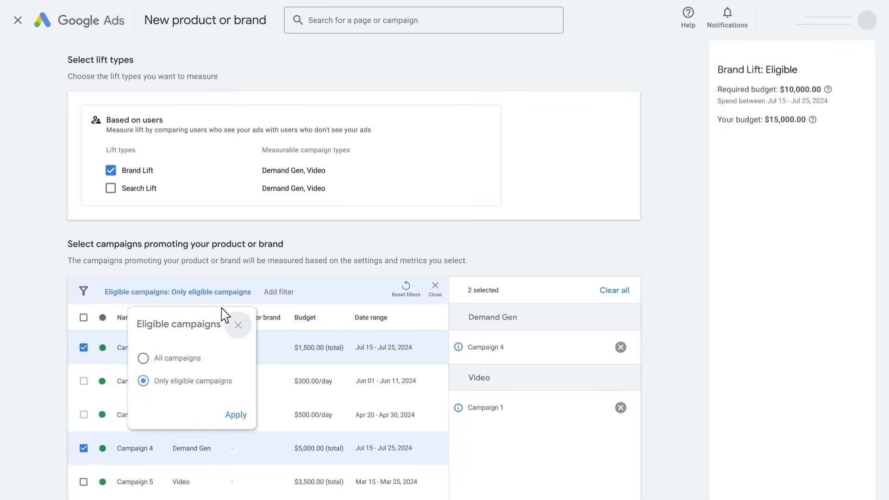
click(238, 326)
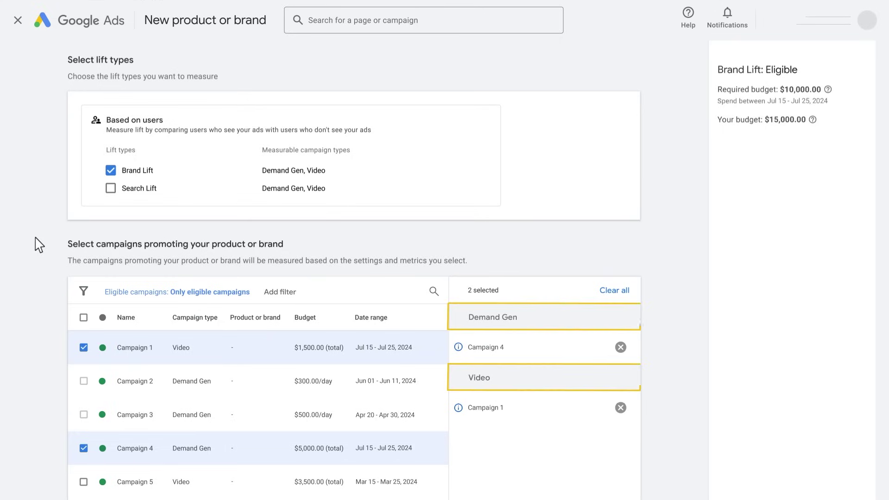
Scroll down to review the English (United States) survey language and Ad recall metric.
scroll(39, 245, down, 4)
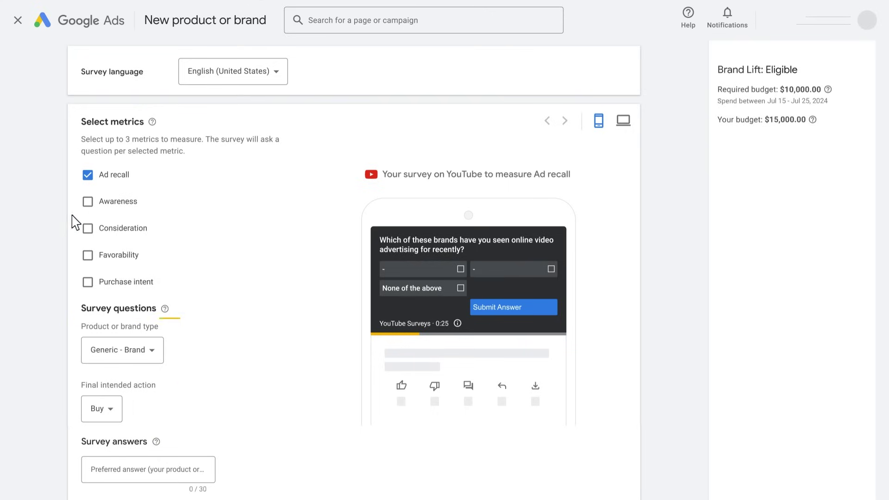
Add Awareness, enter answers Brand 1, Competitor 1, Competitor 2, Competitor 3, and save the study.
click(87, 202)
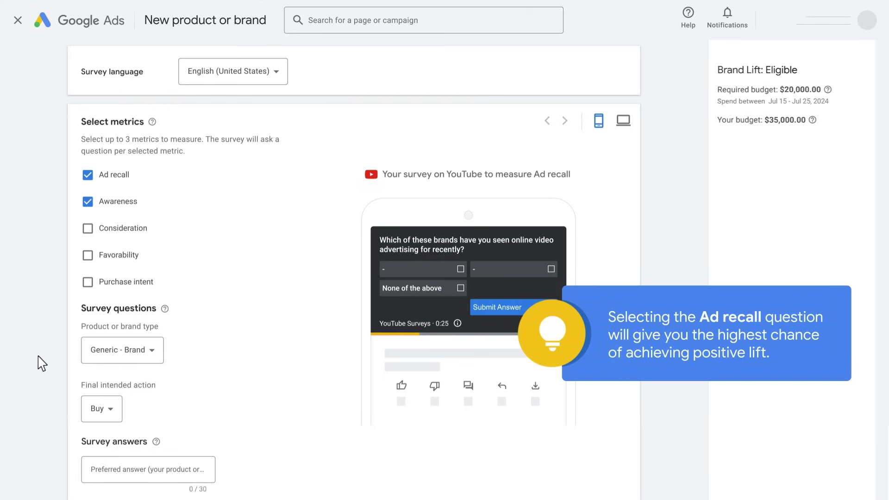
scroll(41, 364, down, 6)
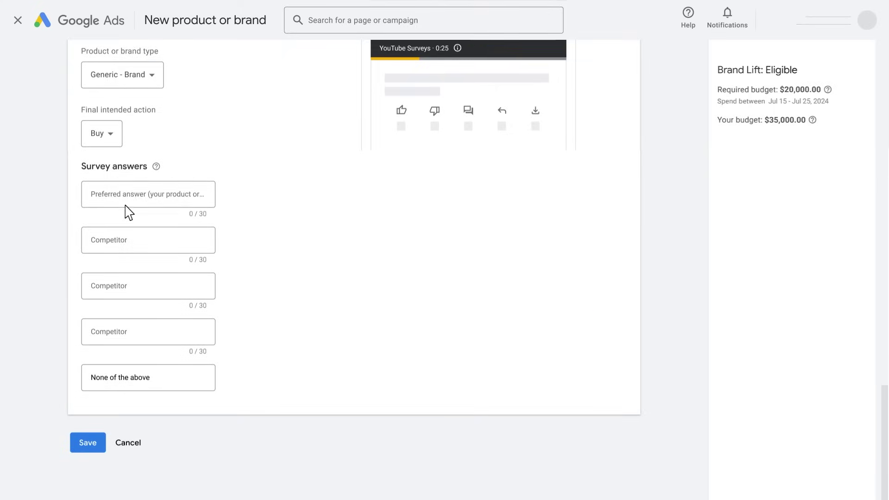
click(129, 176)
text(Brand 1)
key(Tab)
text(Competitor 1)
key(Tab)
text(Competitor 2)
key(Tab)
text(Competitor 3)
click(121, 384)
click(102, 430)
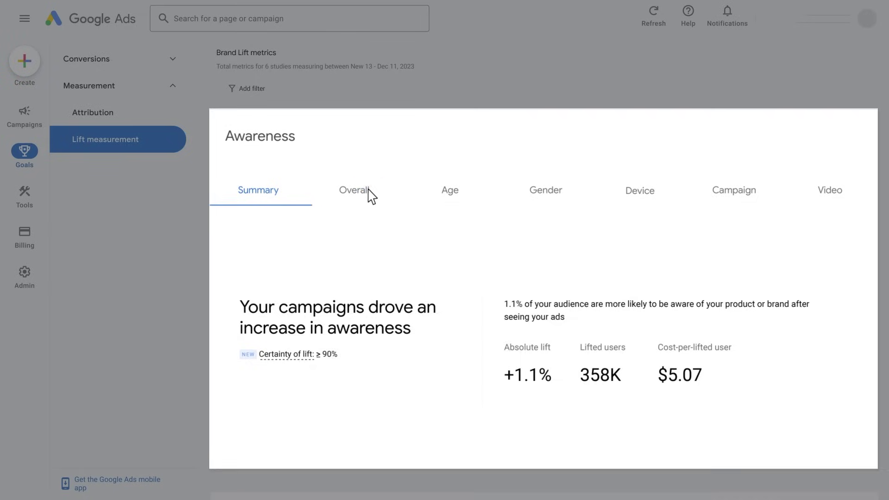
Review Awareness lift by Overall, Age, Device, Campaign and Video, then return to Summary.
click(378, 195)
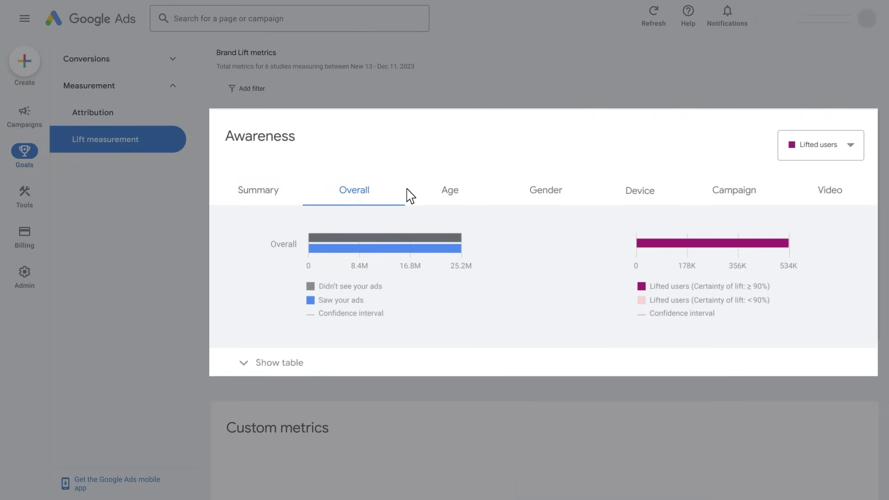
click(463, 193)
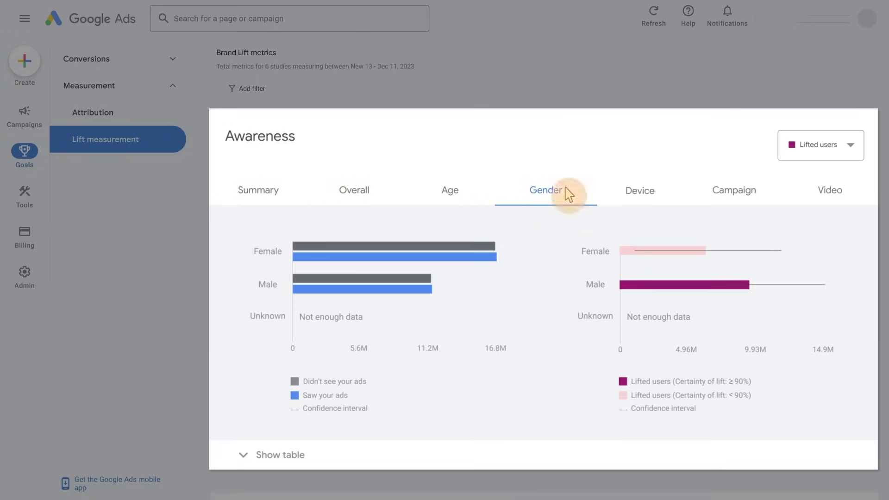
click(662, 192)
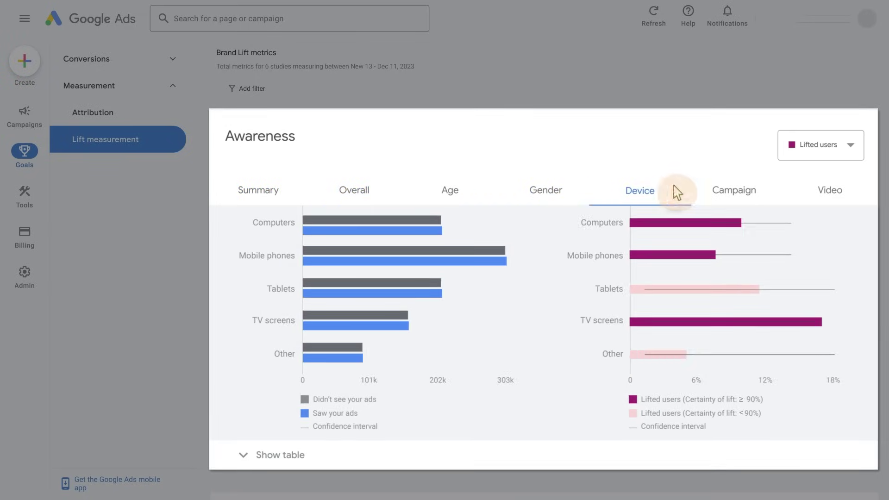
click(766, 190)
click(847, 191)
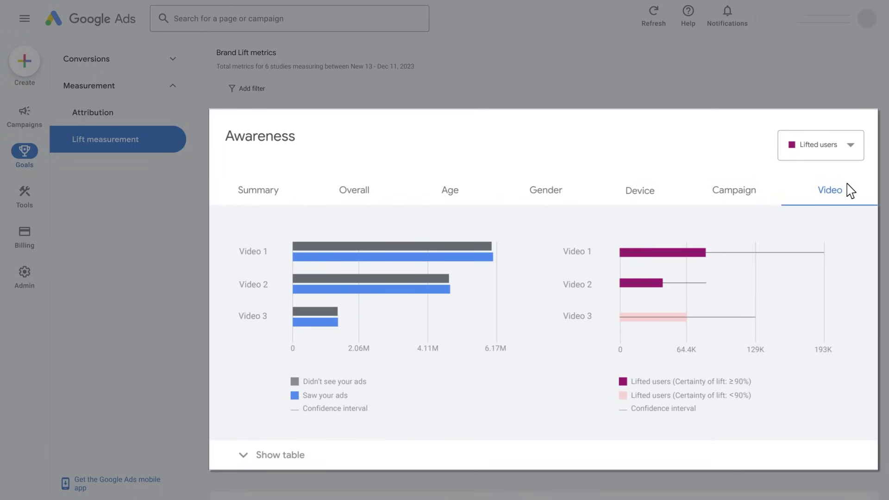
click(287, 194)
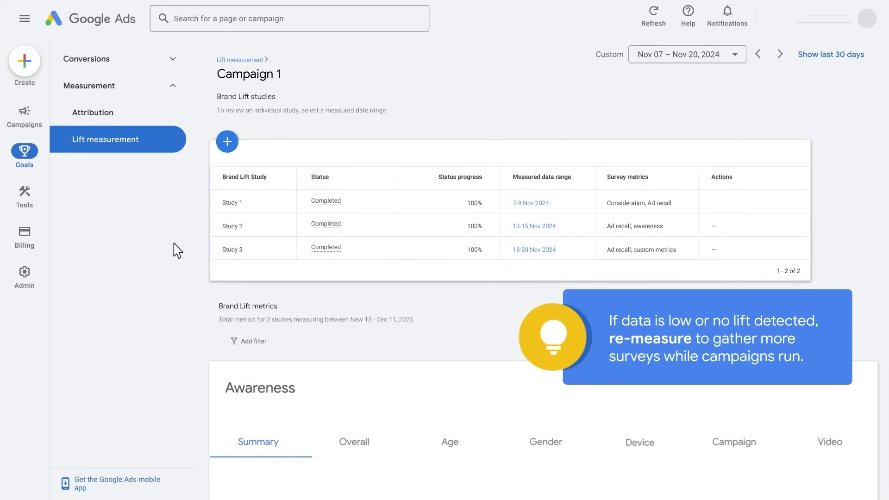
click(233, 150)
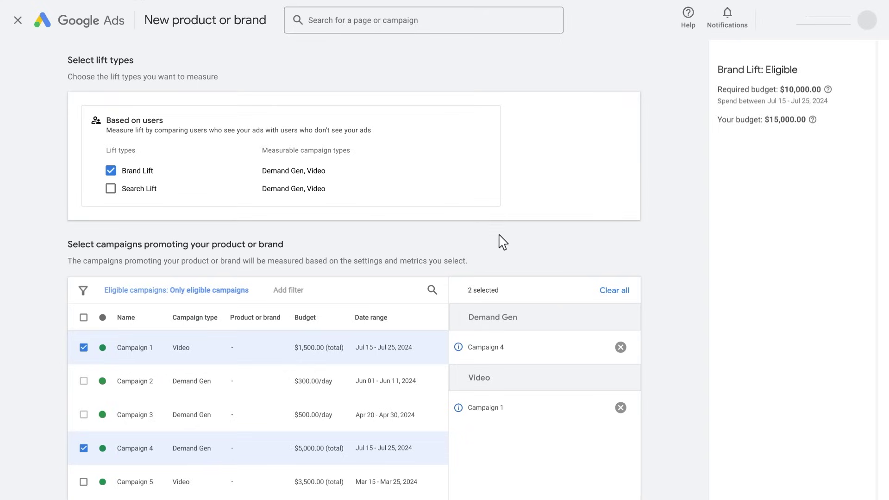